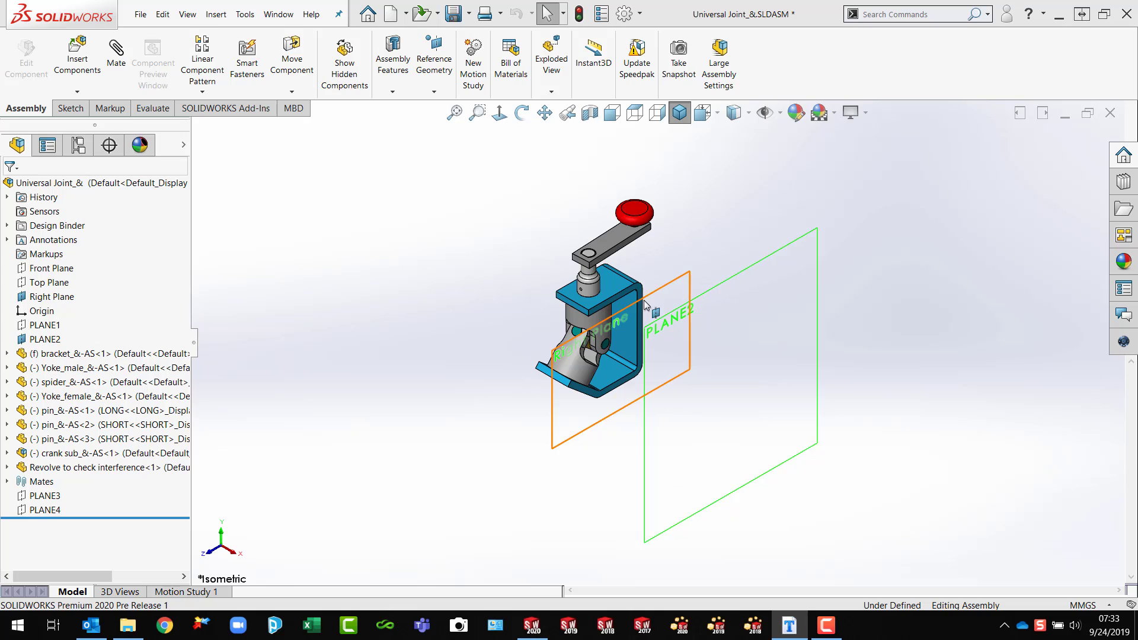
# - Start a new sketch on PLANE2
pyautogui.click(722, 280)
pyautogui.rightClick(723, 281)
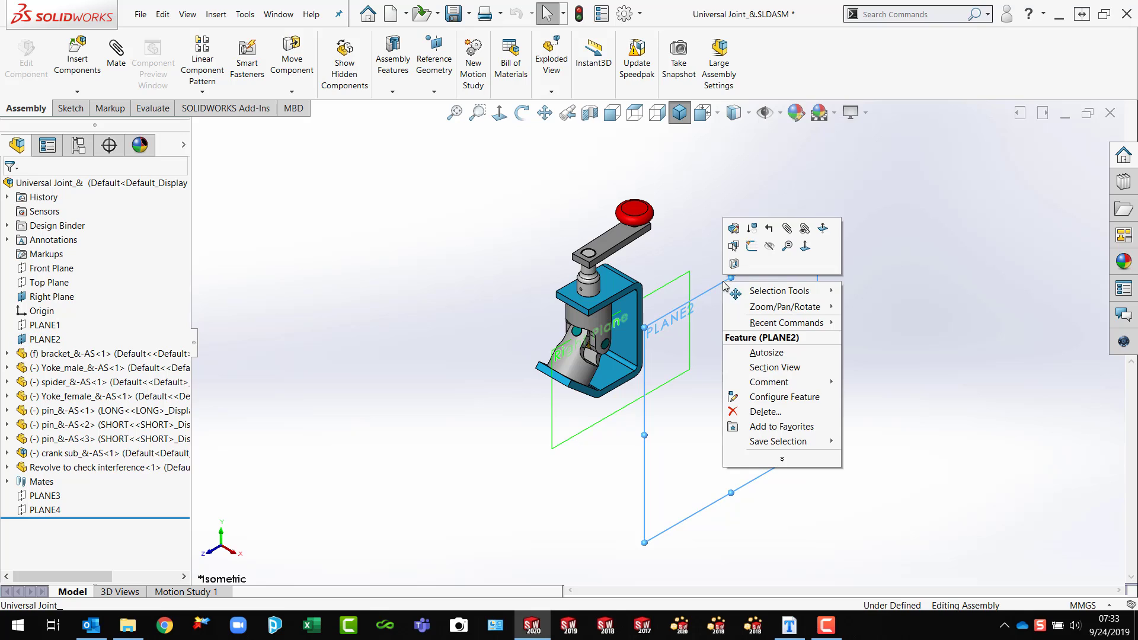
pyautogui.click(752, 246)
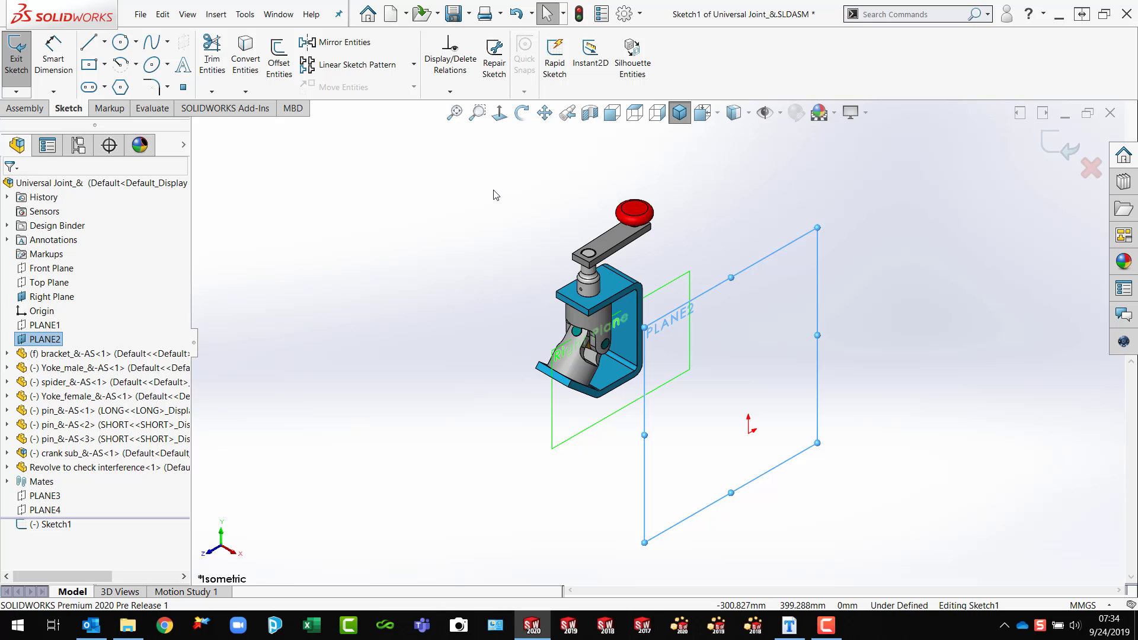
# - Project the external silhouette of all eight assembly components into the PLANE2 sketch
pyautogui.click(634, 66)
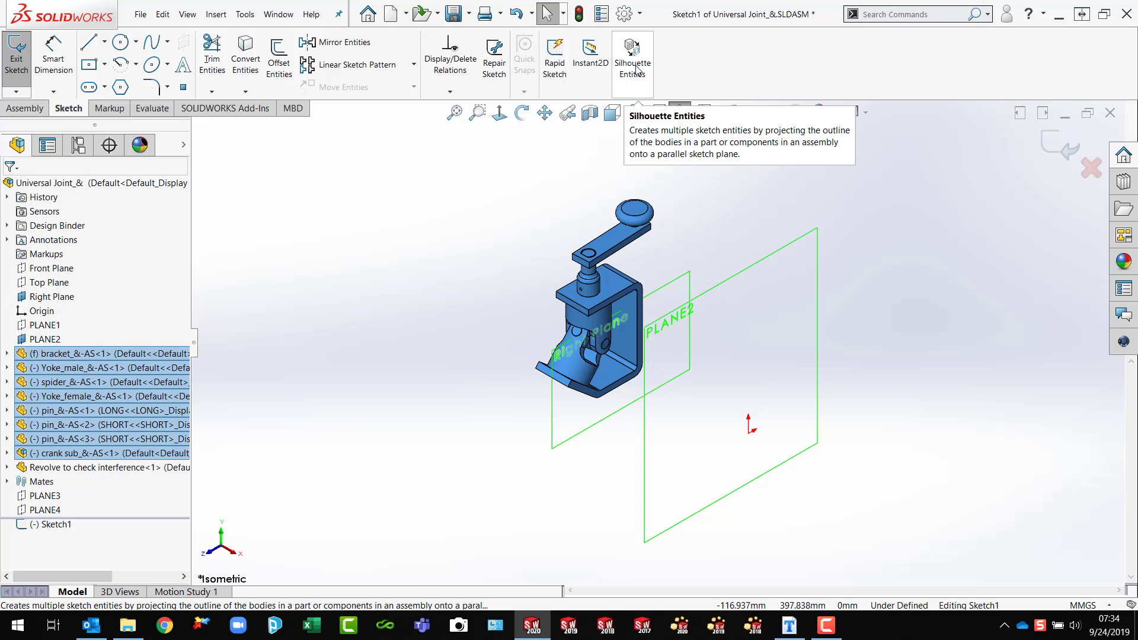
pyautogui.click(634, 67)
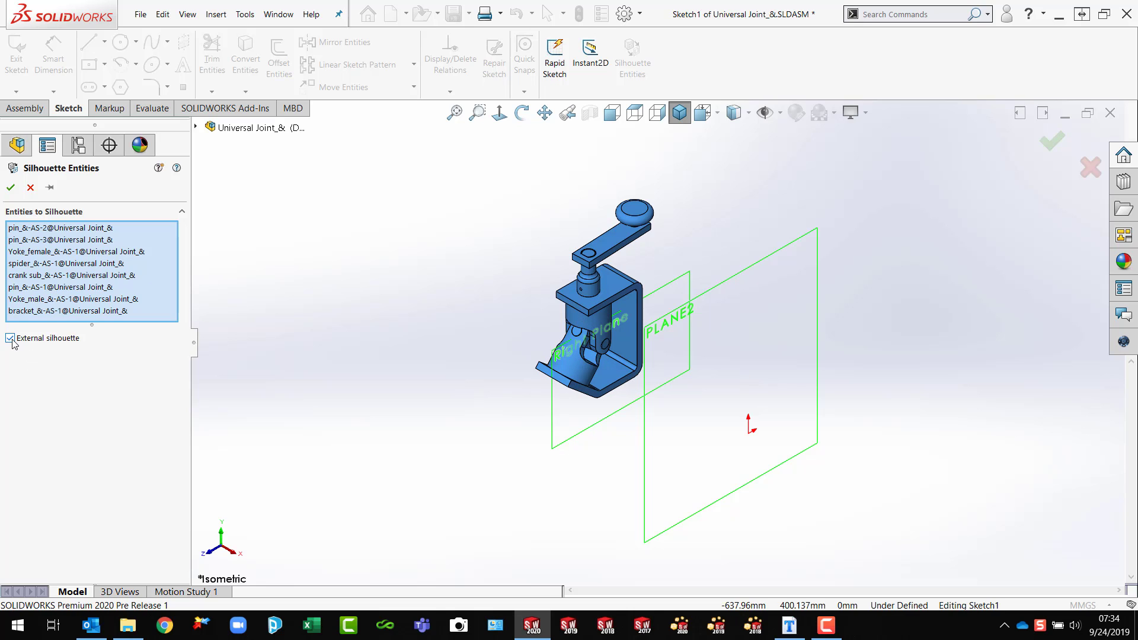
pyautogui.click(11, 188)
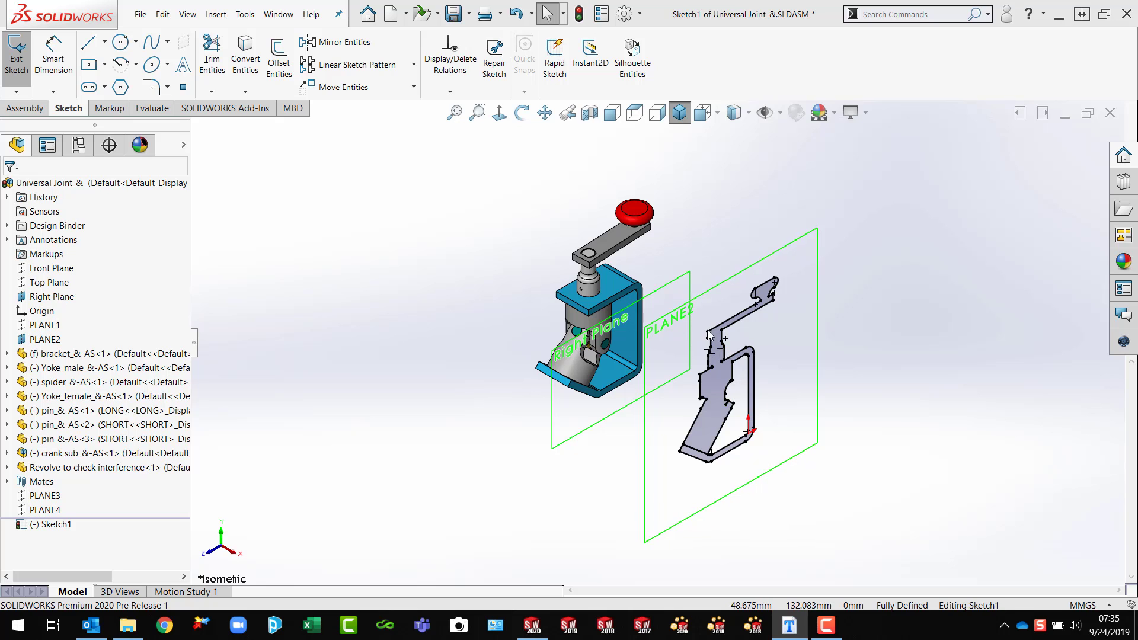
# - Add all eight components' full silhouettes, with inner edges, to Sketch1 and exit it
pyautogui.moveTo(525, 185); pyautogui.dragTo(674, 437)
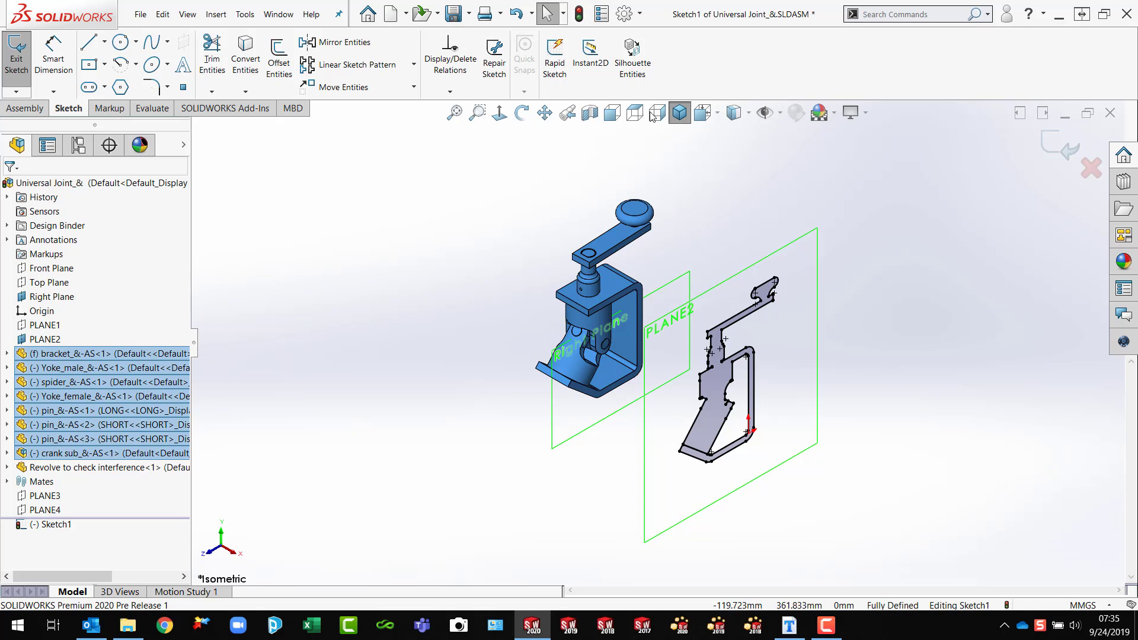
pyautogui.click(625, 90)
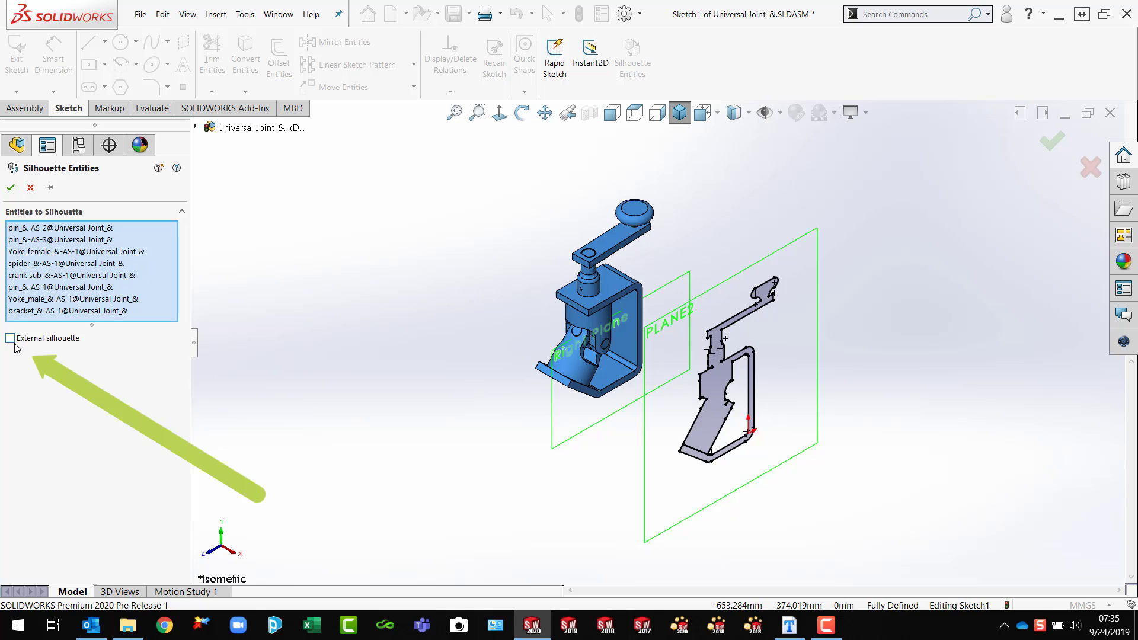
pyautogui.click(13, 188)
pyautogui.scroll(-5, 715, 425)
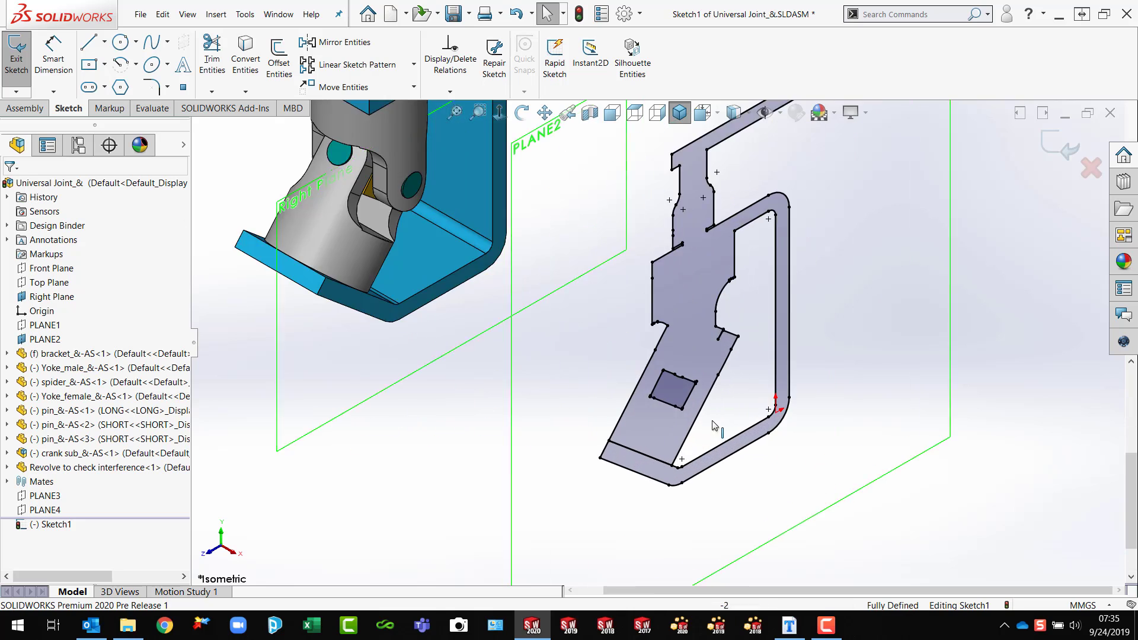
pyautogui.scroll(5, 714, 425)
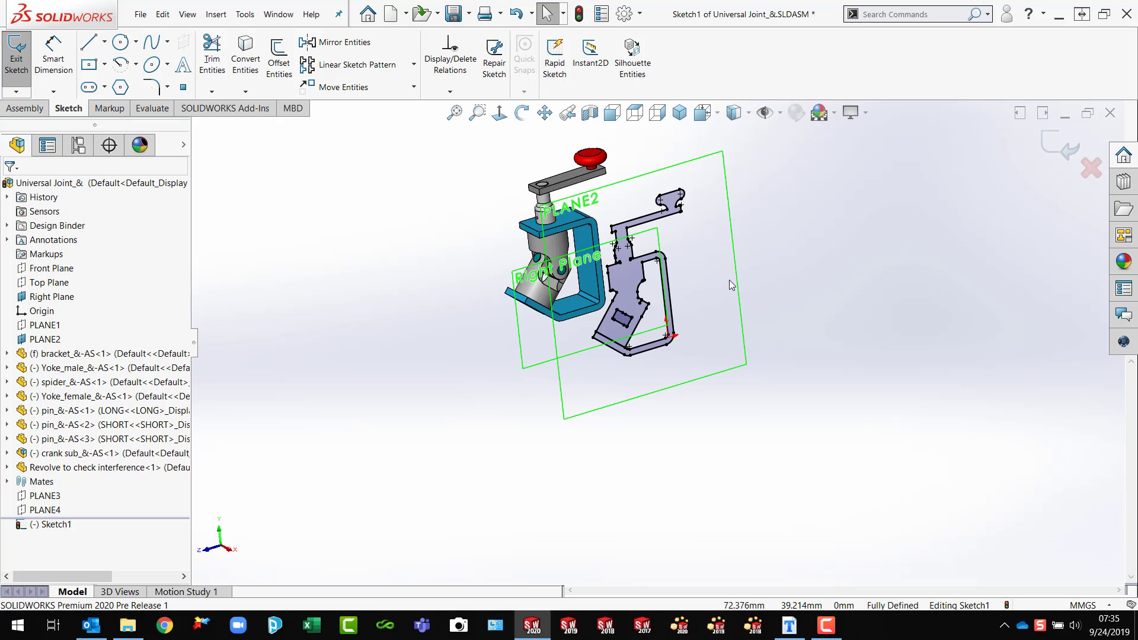
pyautogui.hotkey('ctrl', 'b')
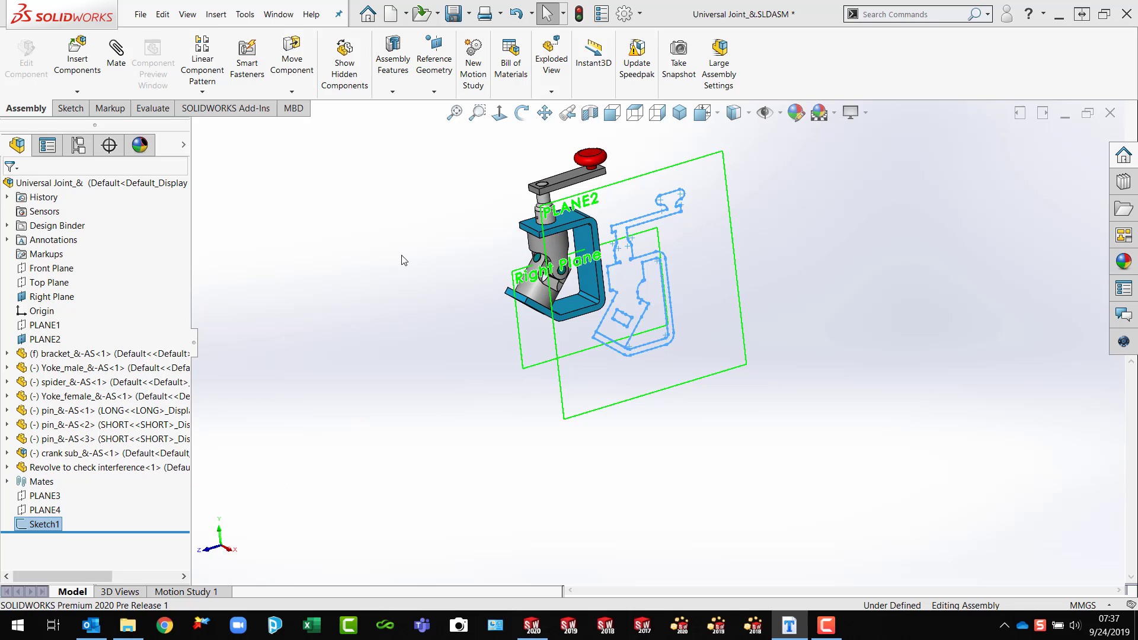
# - Start a new sketch on the Right Plane
pyautogui.click(524, 371)
pyautogui.rightClick(526, 361)
pyautogui.click(536, 307)
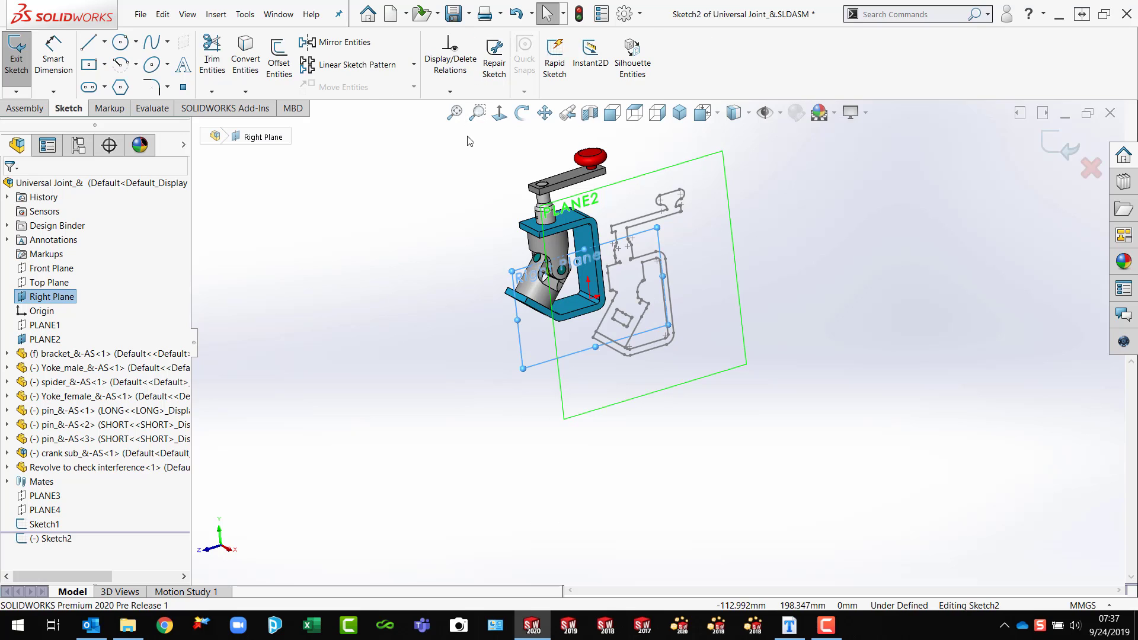
# - Project the eight components' external silhouette into Sketch2 and close it
pyautogui.moveTo(473, 128); pyautogui.dragTo(665, 366)
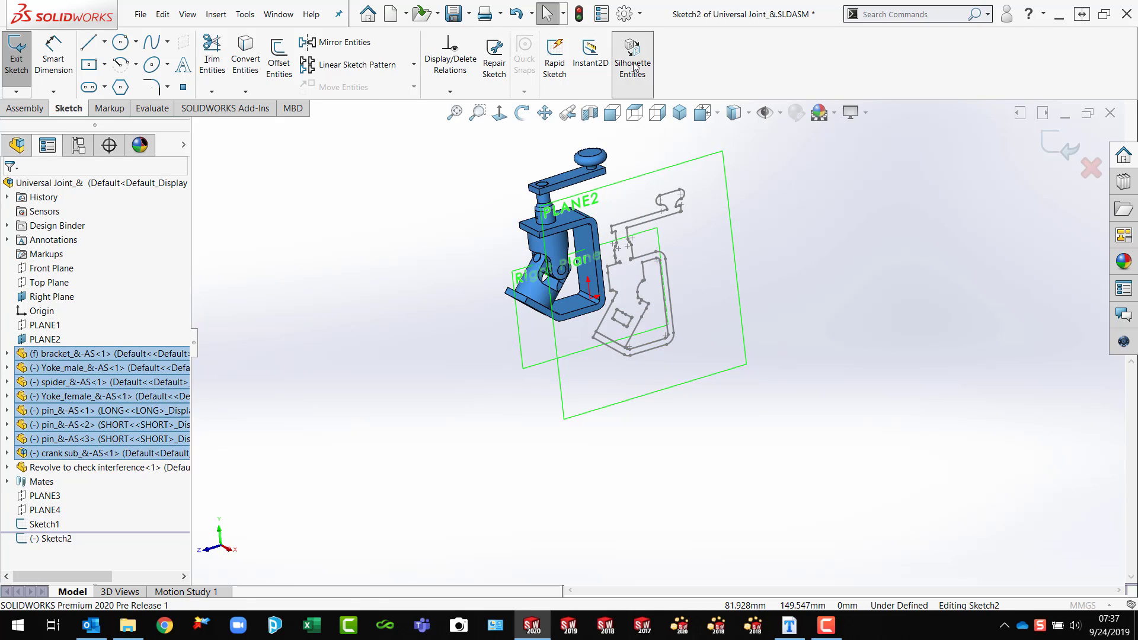
pyautogui.click(633, 60)
pyautogui.click(11, 339)
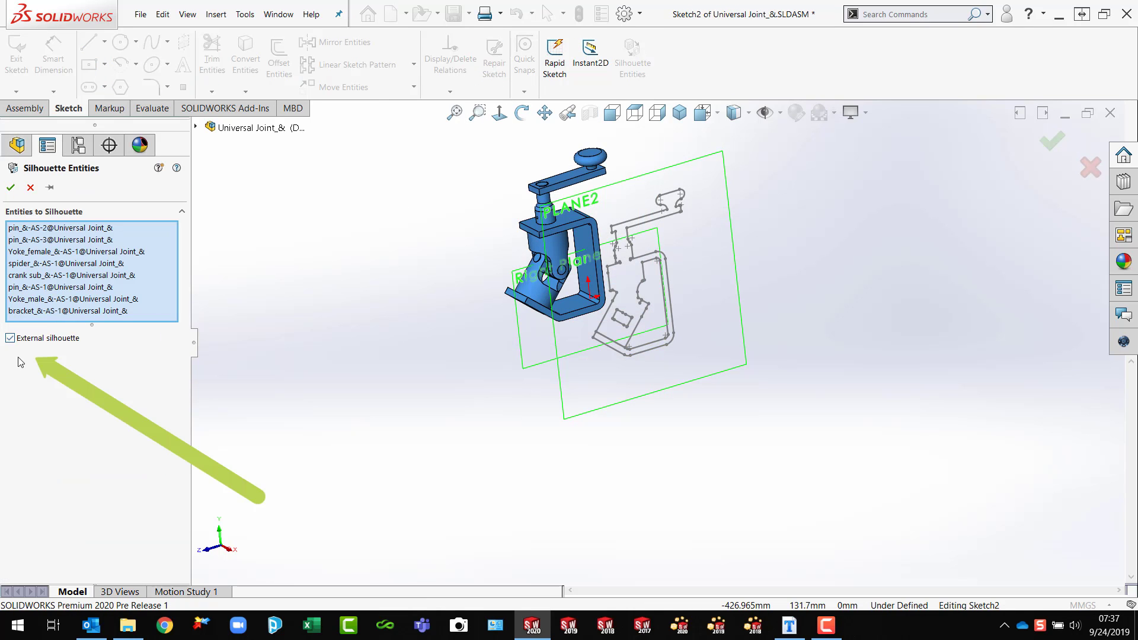
pyautogui.click(11, 187)
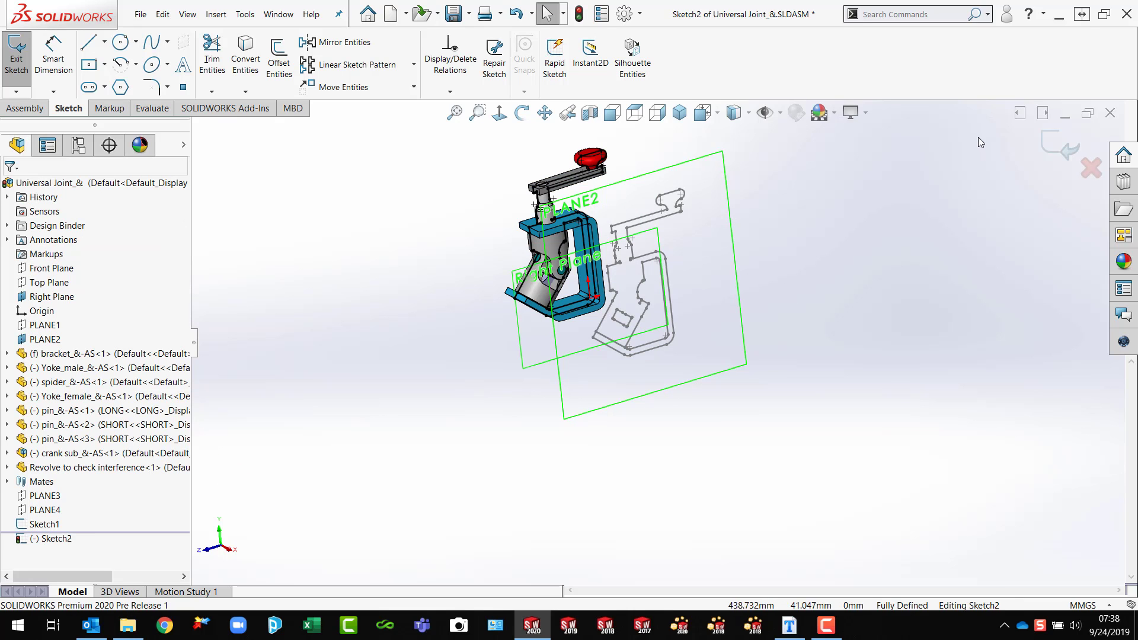
pyautogui.click(1065, 146)
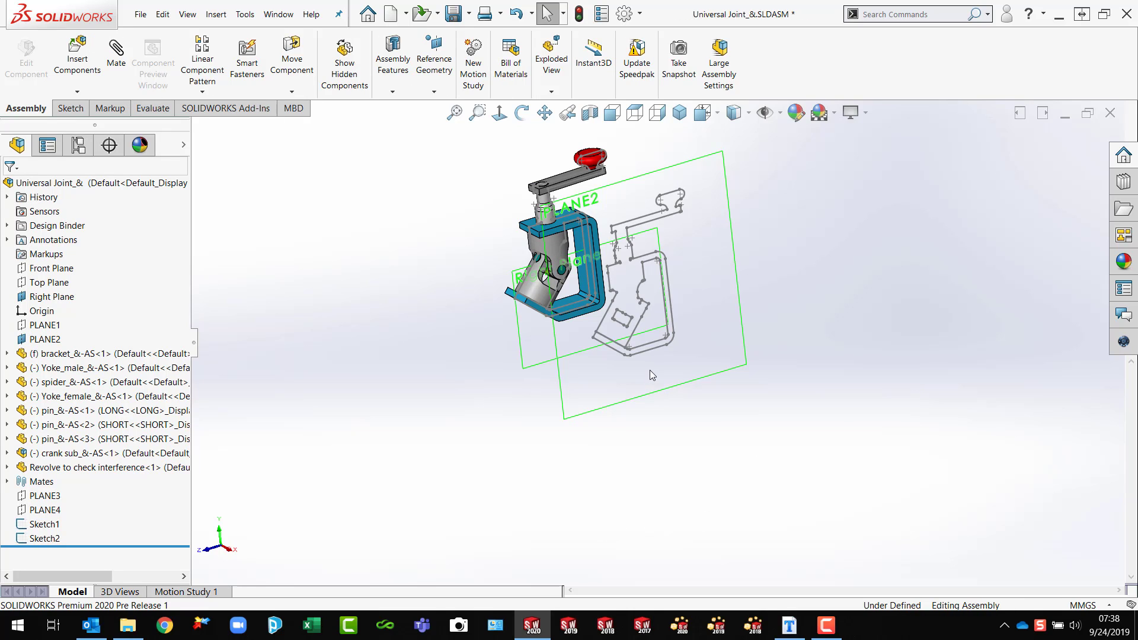
# - Edit the 'Revolve to check interference' part and start a sketch on its Front Plane
pyautogui.click(35, 469)
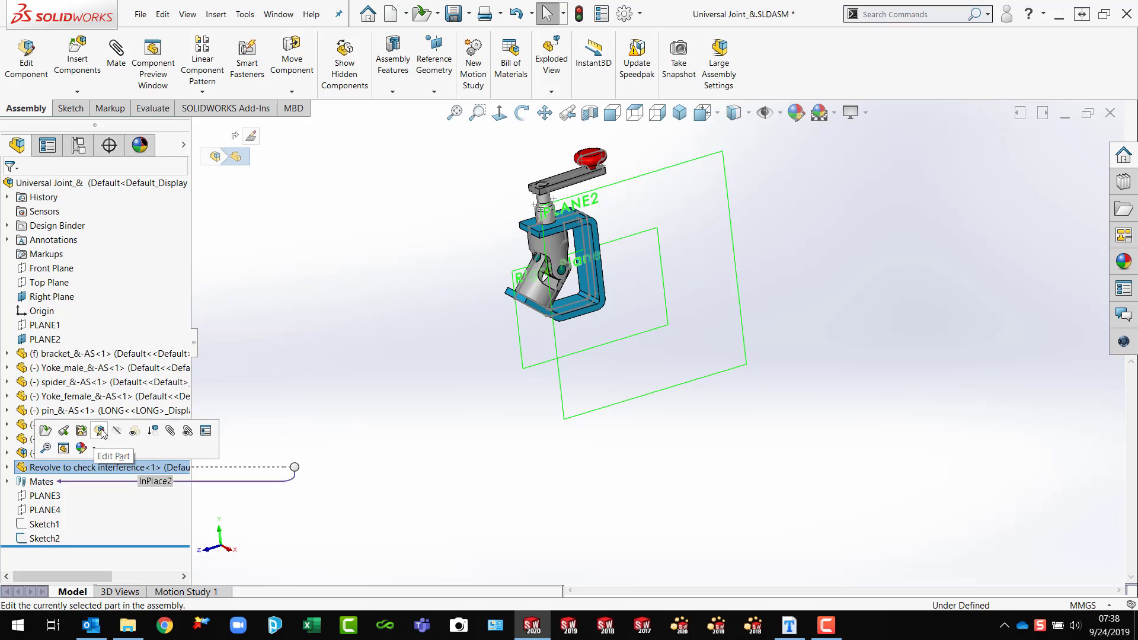
pyautogui.click(45, 431)
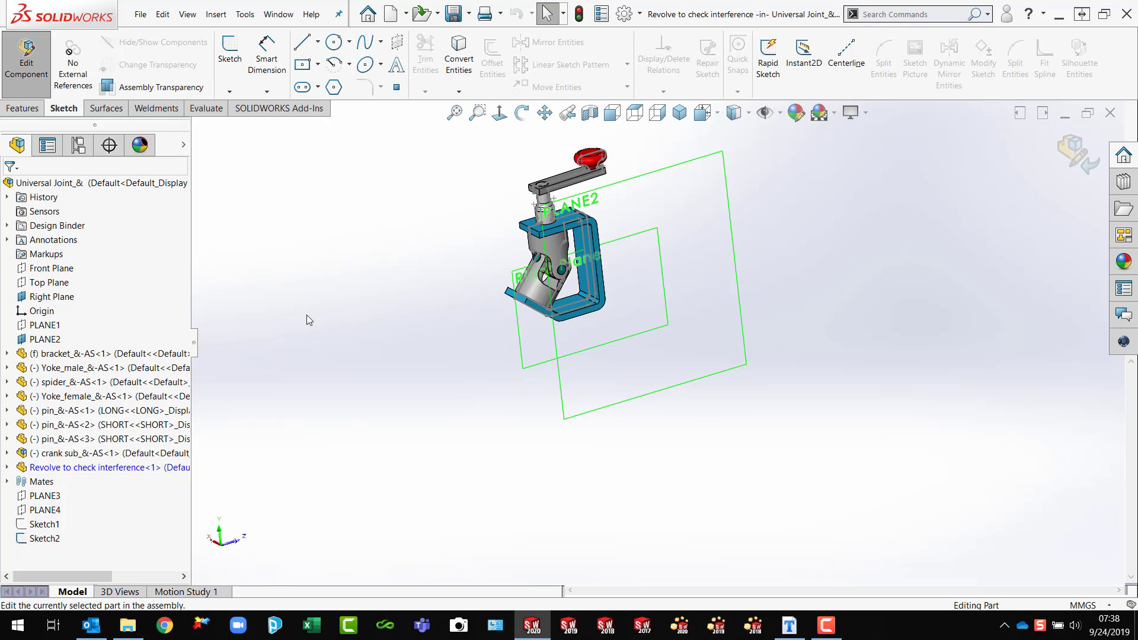
pyautogui.click(7, 467)
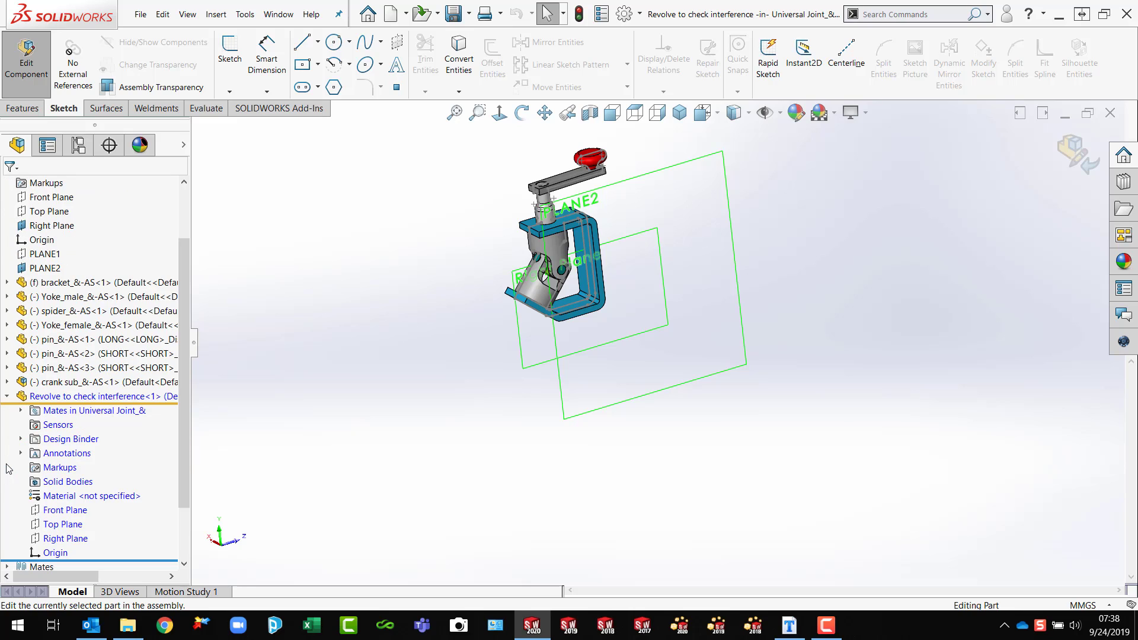
pyautogui.click(64, 510)
pyautogui.click(83, 421)
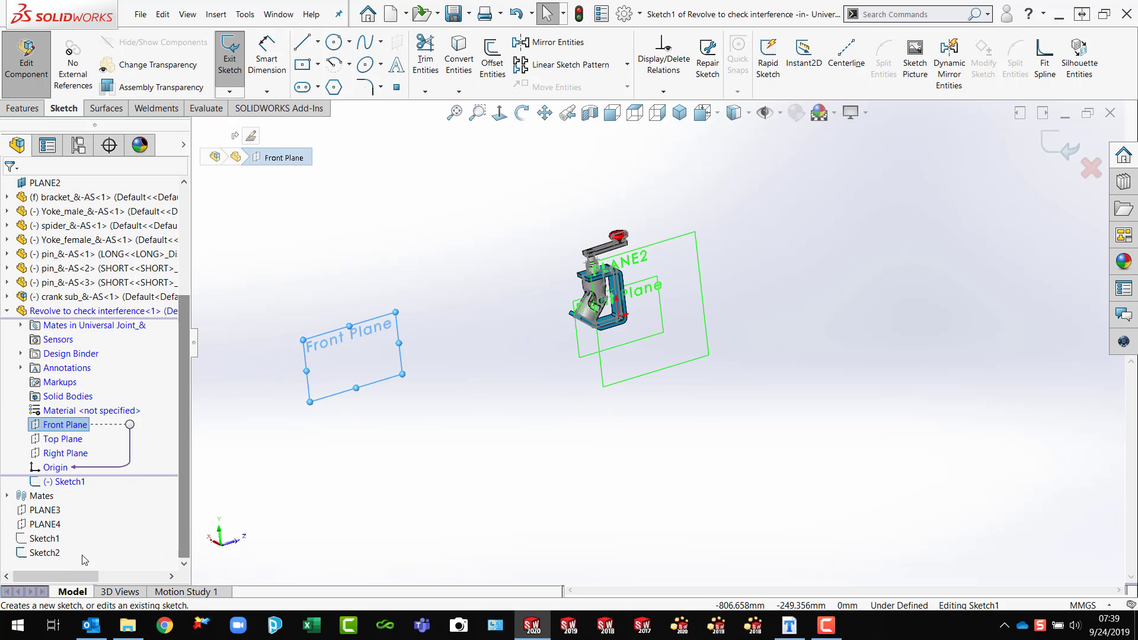
# - Convert Sketch2's silhouette into the current sketch, then return to the Right view
pyautogui.click(59, 553)
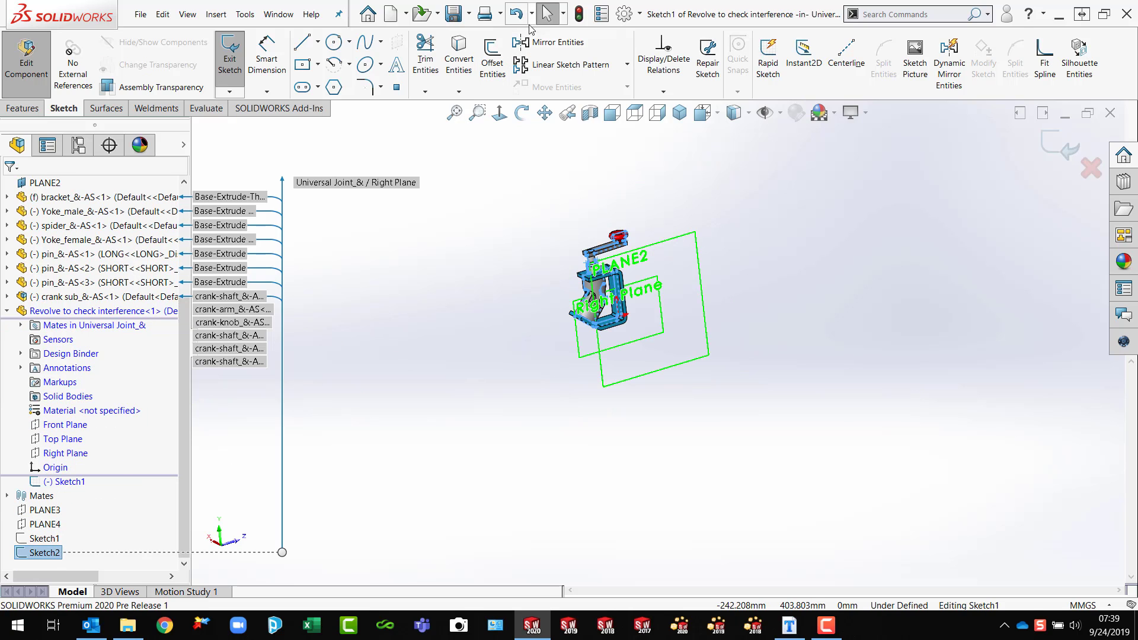
pyautogui.click(458, 52)
pyautogui.scroll(-4, 574, 245)
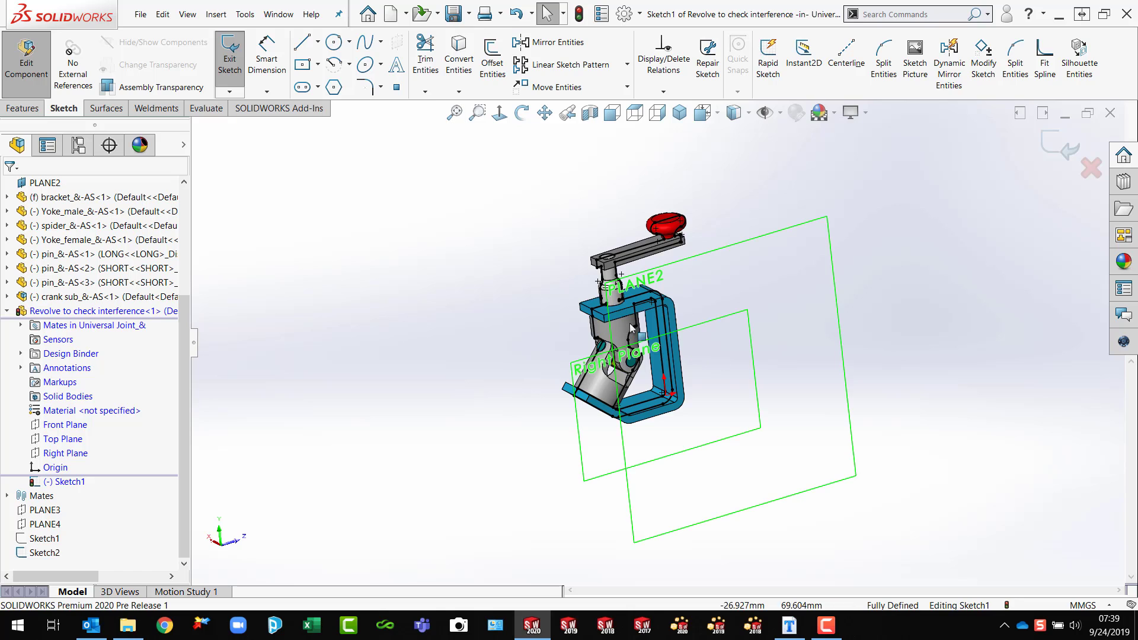
pyautogui.scroll(-3, 632, 328)
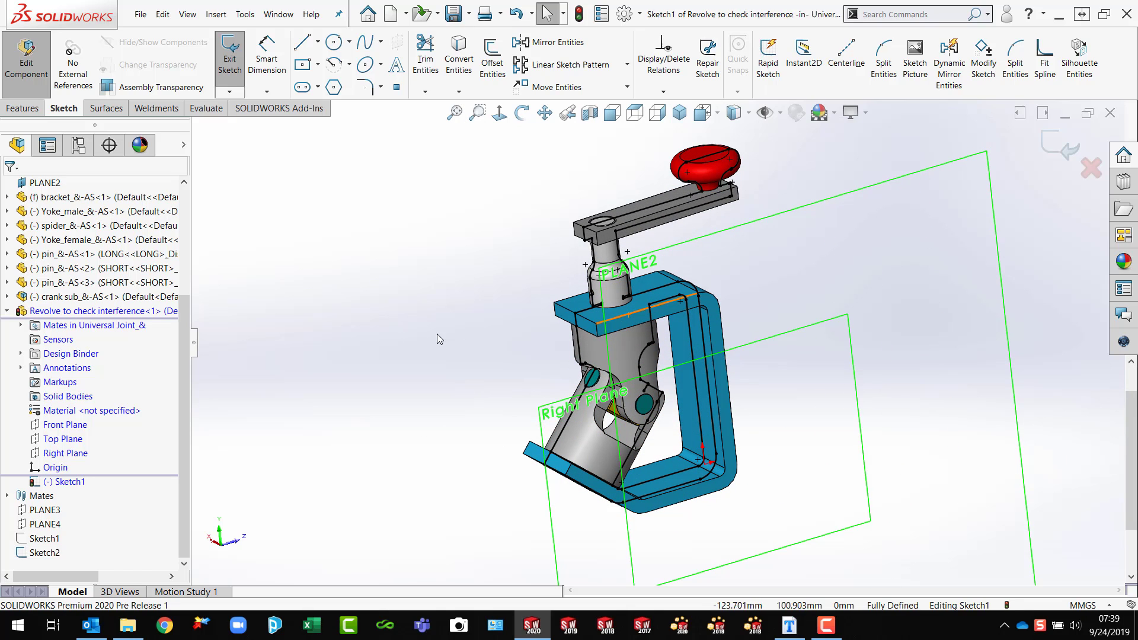
pyautogui.scroll(3, 471, 321)
pyautogui.moveTo(468, 323); pyautogui.dragTo(411, 321, button='middle')
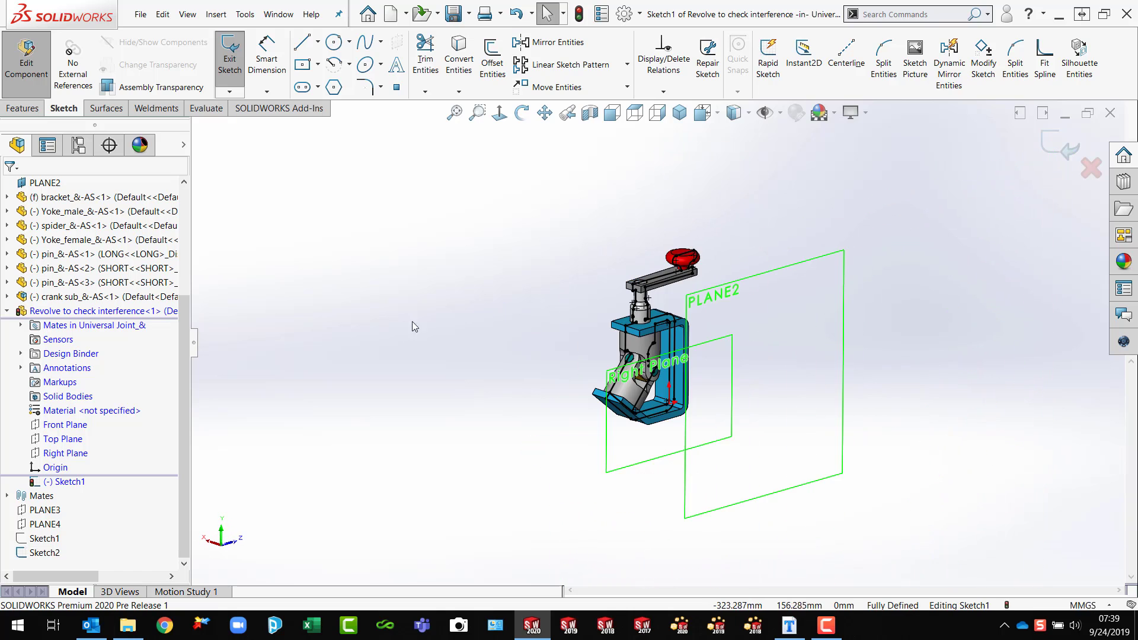
pyautogui.scroll(2, 406, 346)
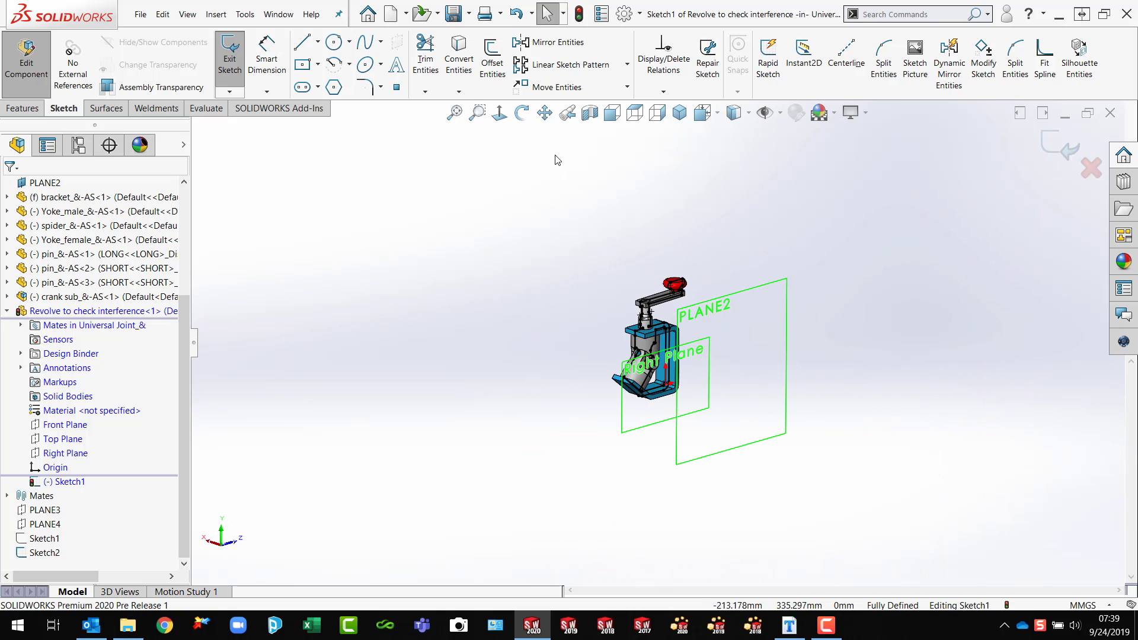
pyautogui.click(567, 112)
# - Draw a vertical centerline to the left of the mechanism silhouette
pyautogui.click(846, 65)
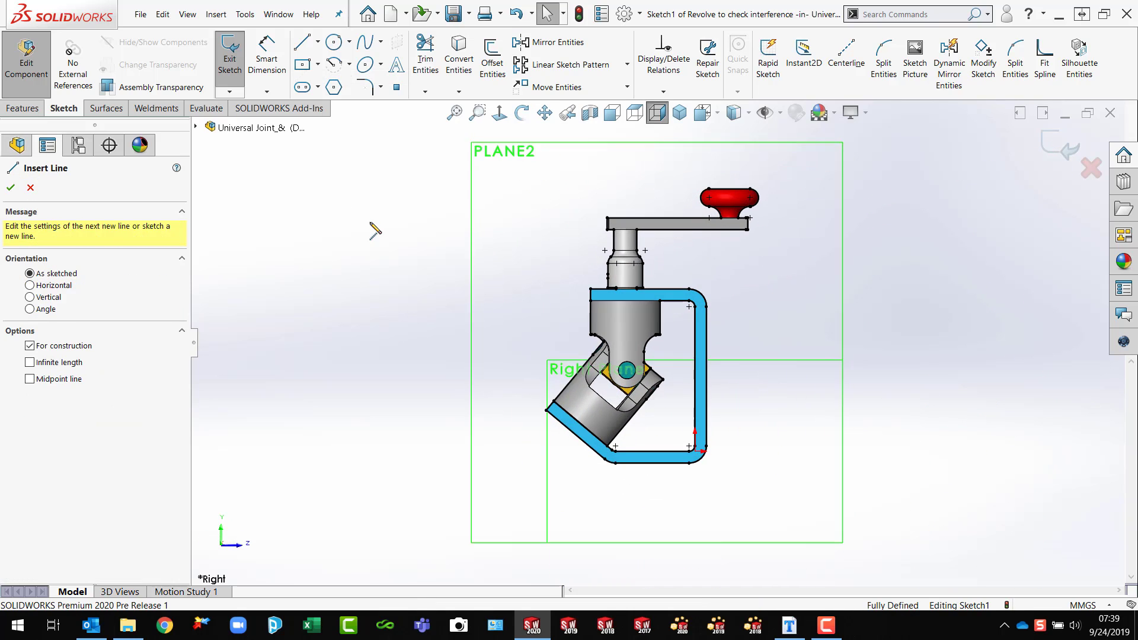
pyautogui.click(265, 268)
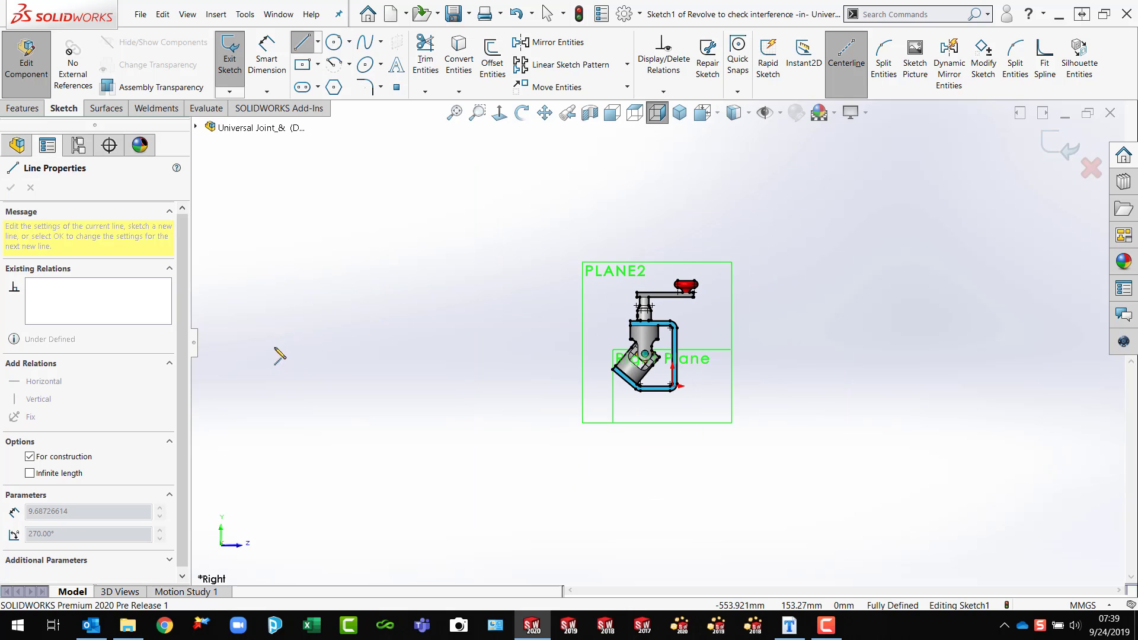
pyautogui.click(266, 401)
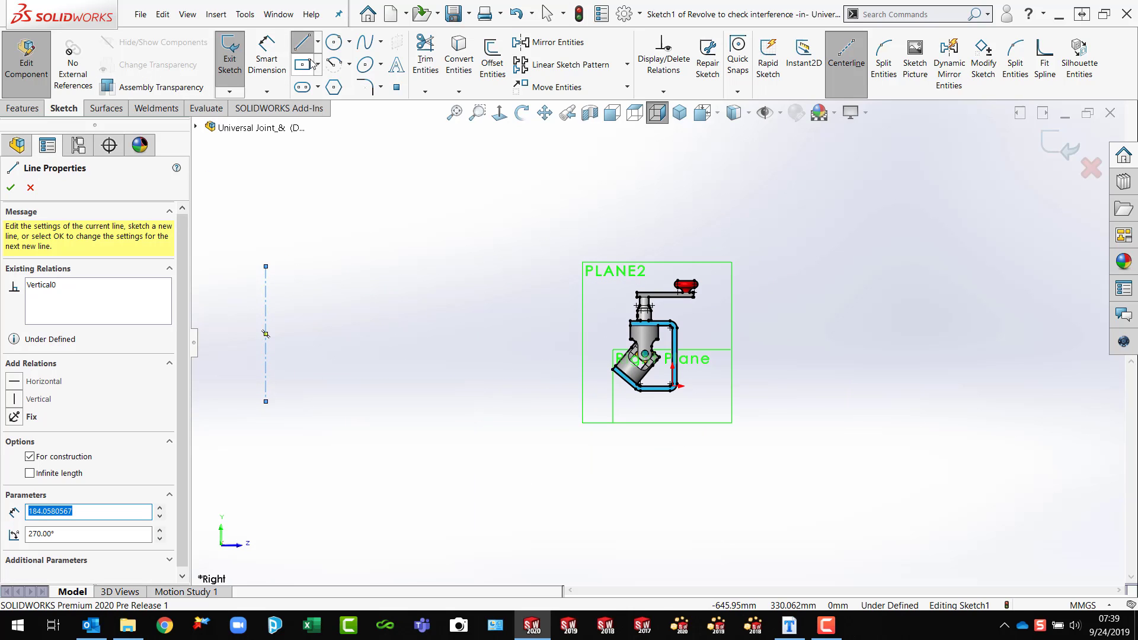
# - Dimension the centerline 1000 mm from a silhouette point and zoom to fit
pyautogui.click(268, 55)
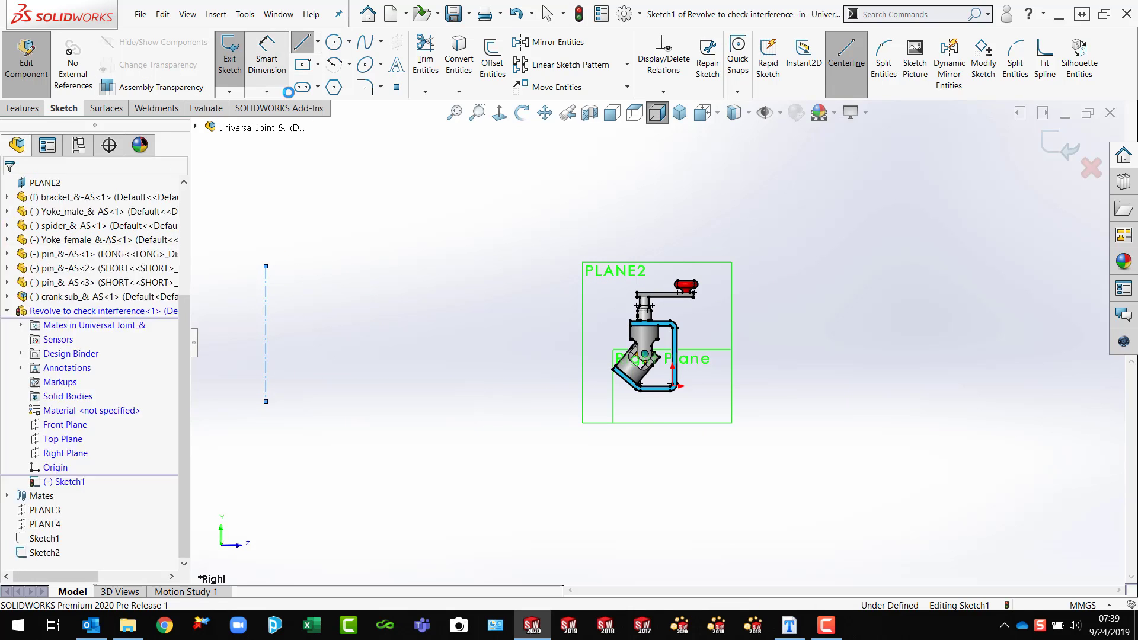
pyautogui.click(670, 384)
pyautogui.click(265, 375)
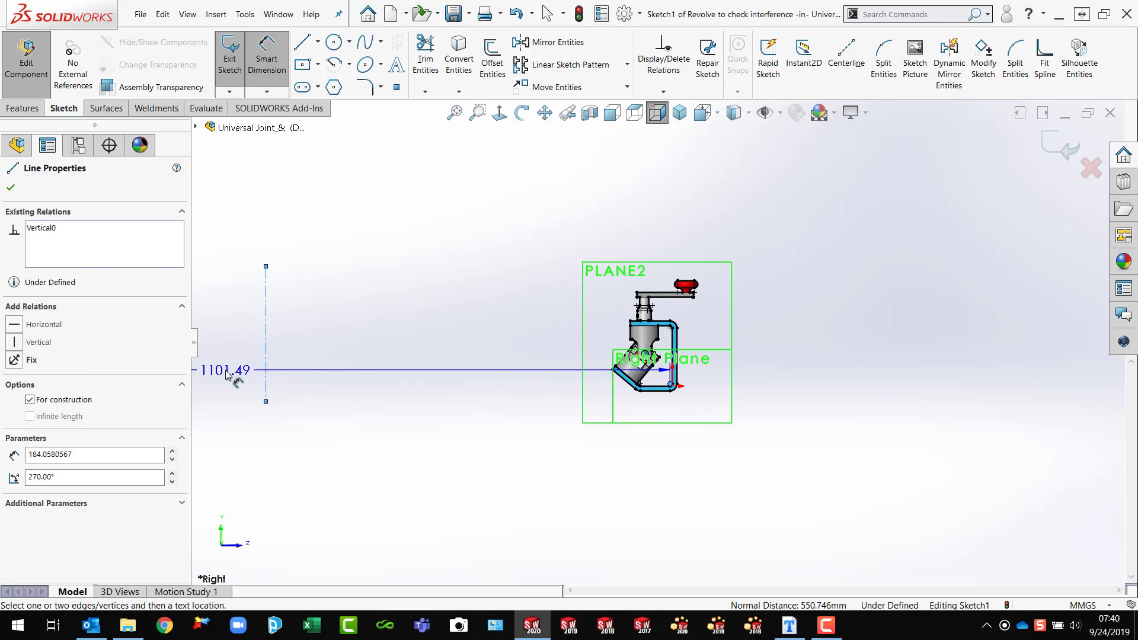
pyautogui.click(224, 379)
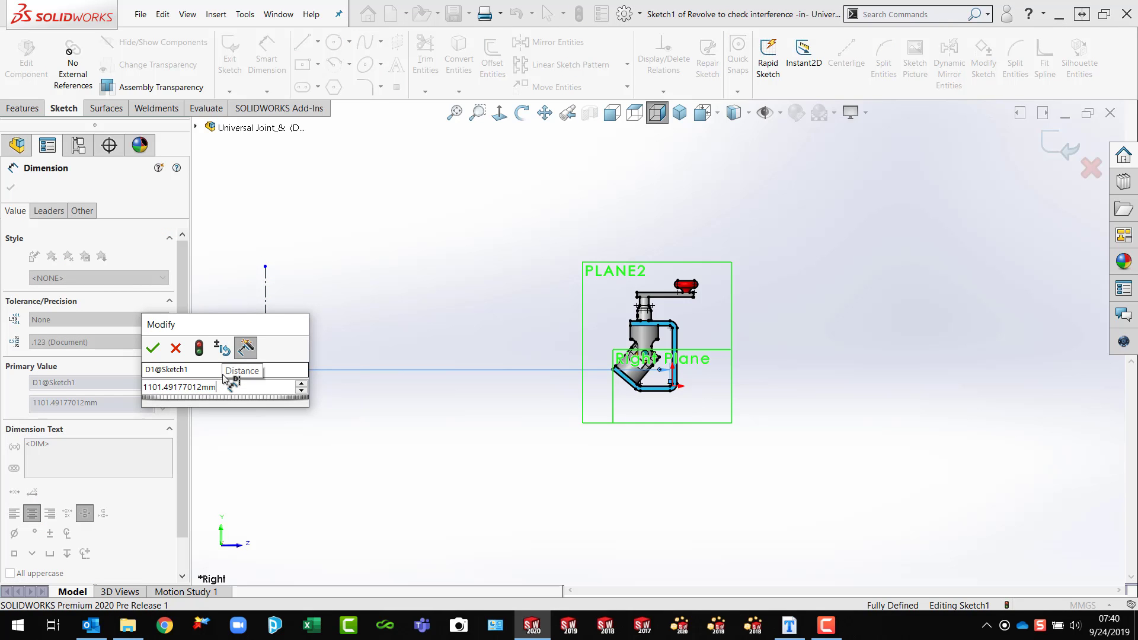
pyautogui.write('1000')
pyautogui.click(152, 356)
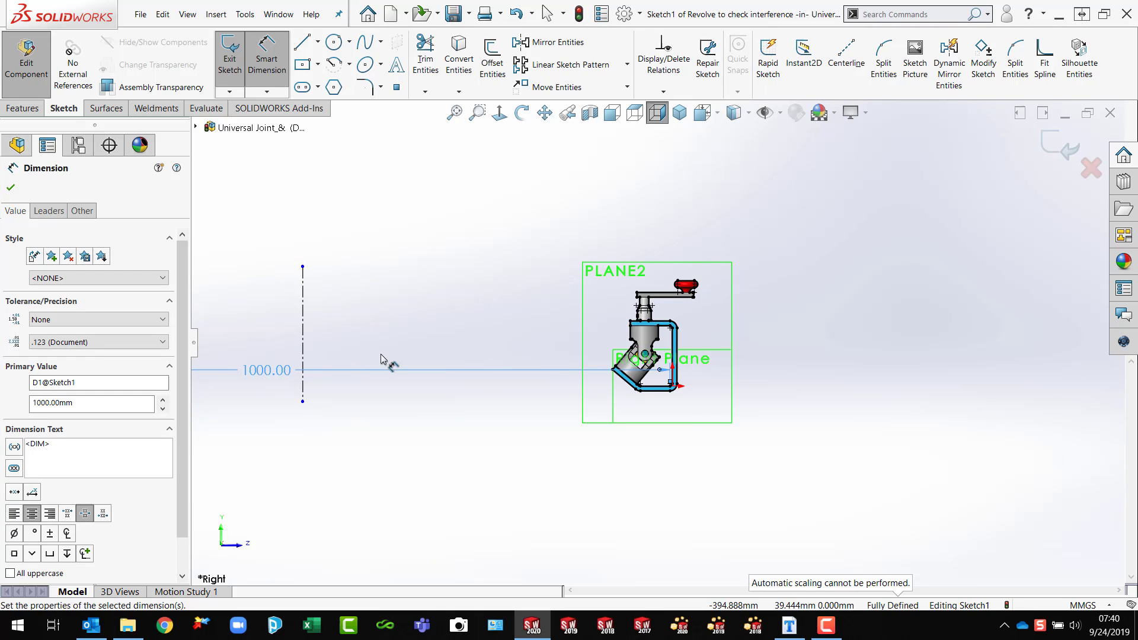
pyautogui.press('z')
pyautogui.press('z')
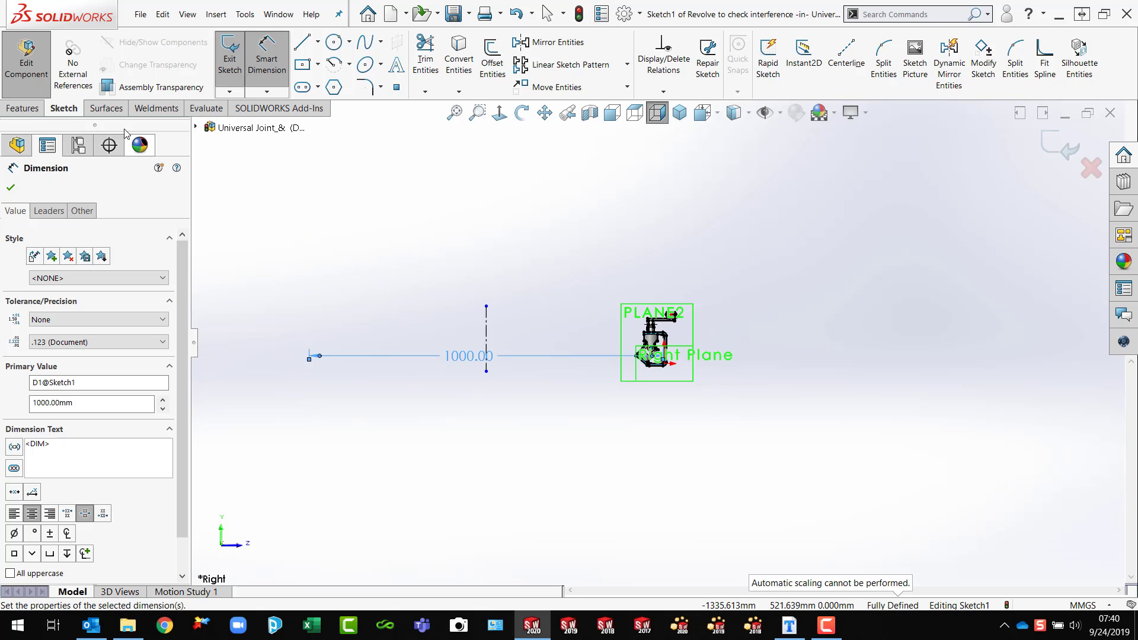
# - Create Revolved Boss/Base, auto-closing the sketch, swept 360° about the 1000 mm centerline
pyautogui.click(27, 108)
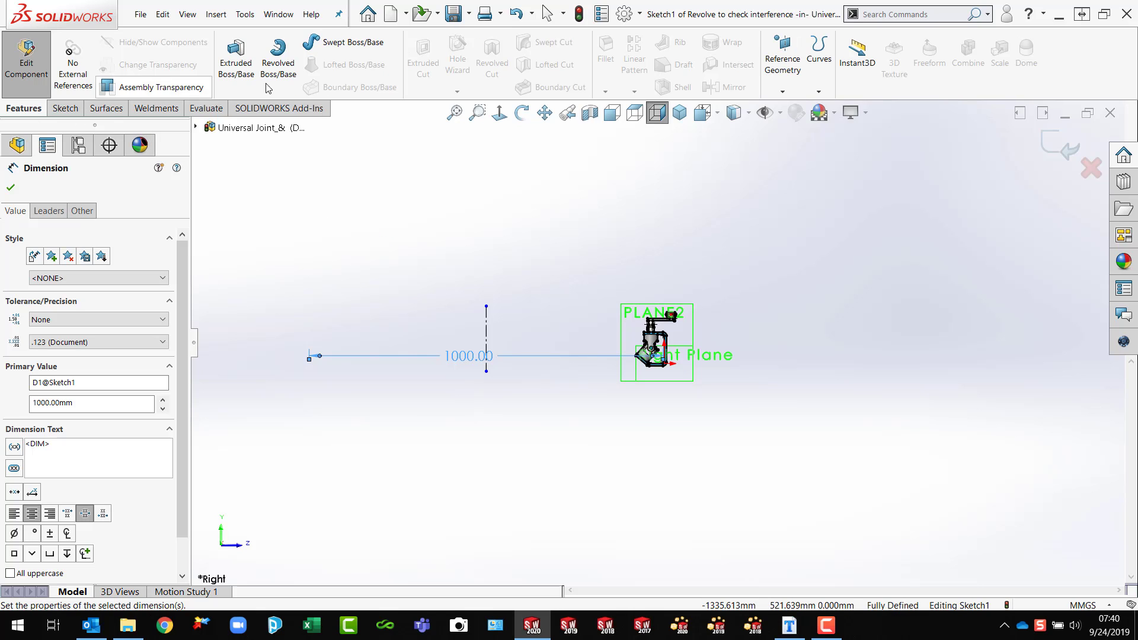
pyautogui.click(284, 66)
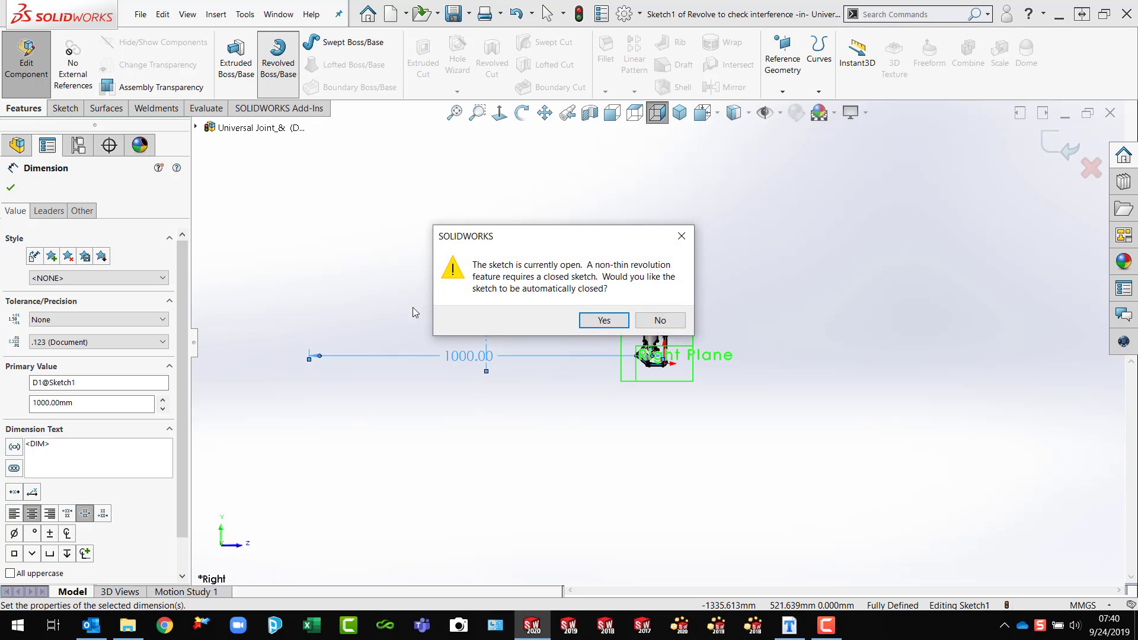
pyautogui.moveTo(552, 231); pyautogui.dragTo(515, 156)
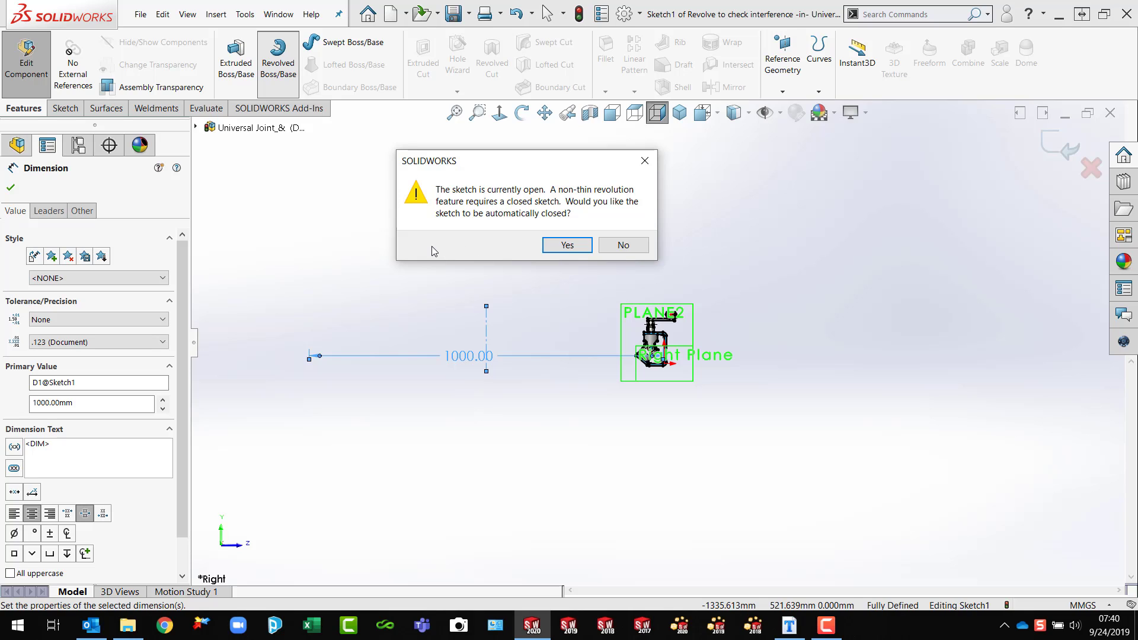
pyautogui.click(568, 245)
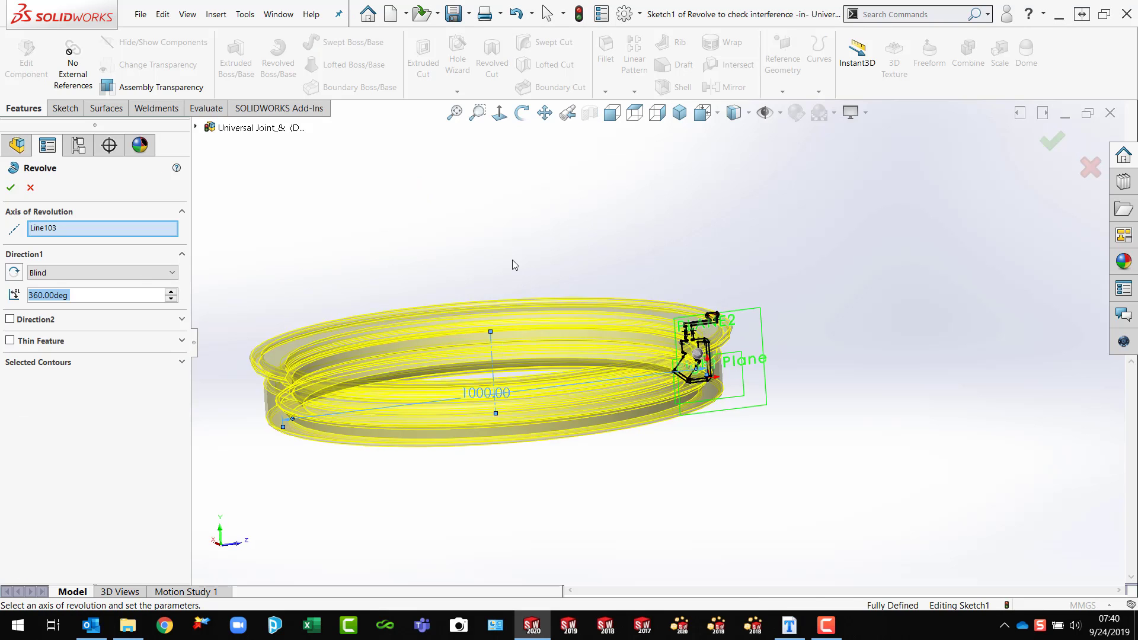
pyautogui.click(1053, 141)
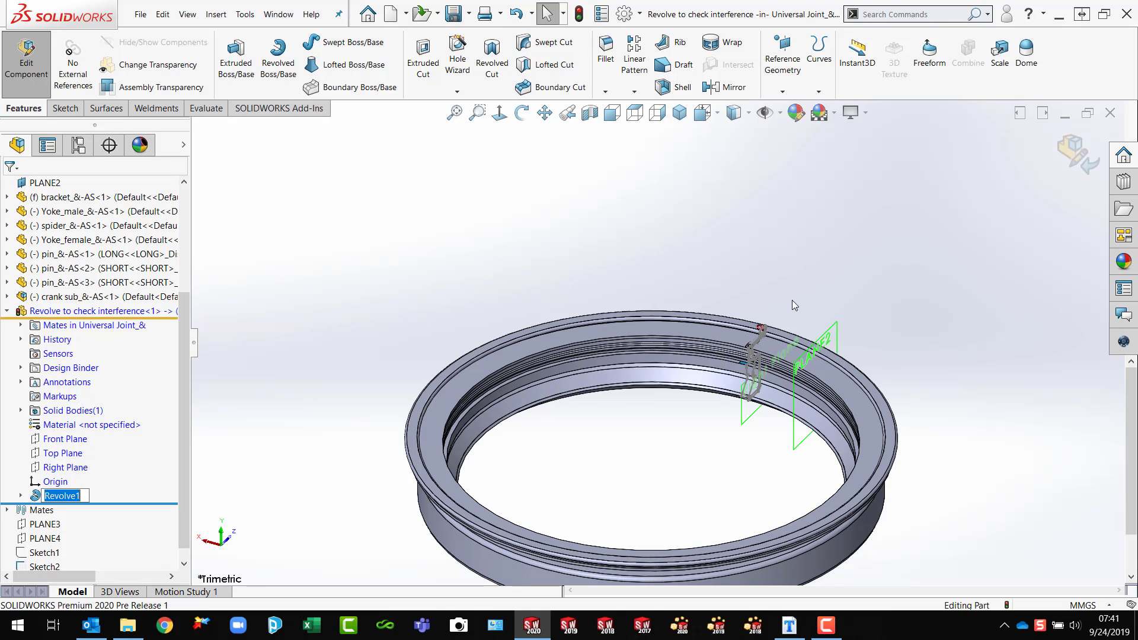
pyautogui.scroll(3, 773, 279)
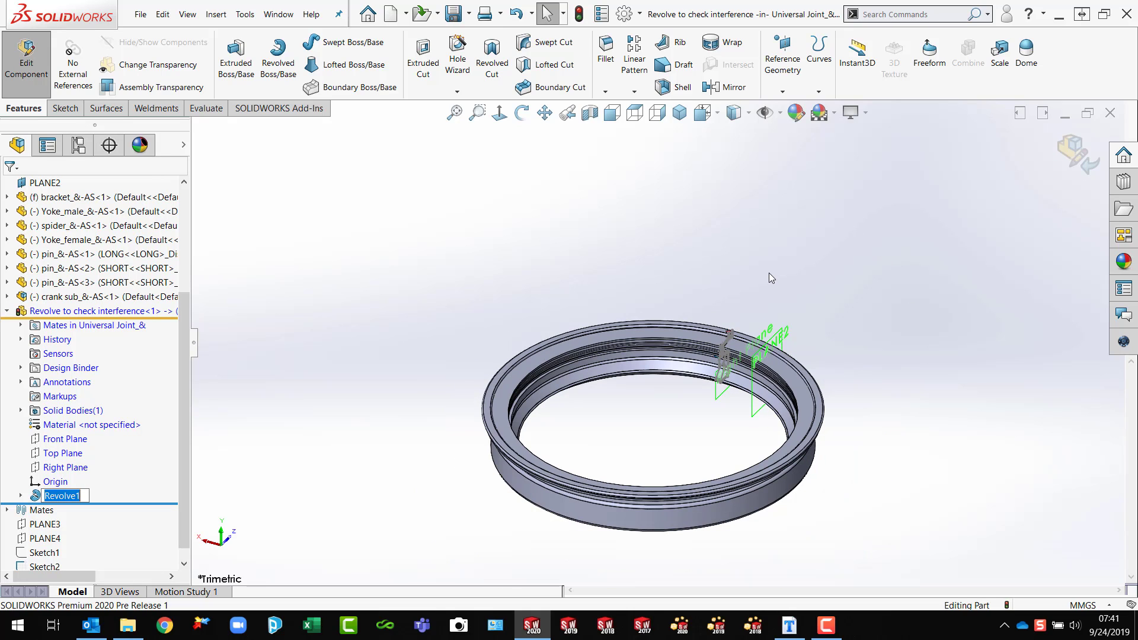